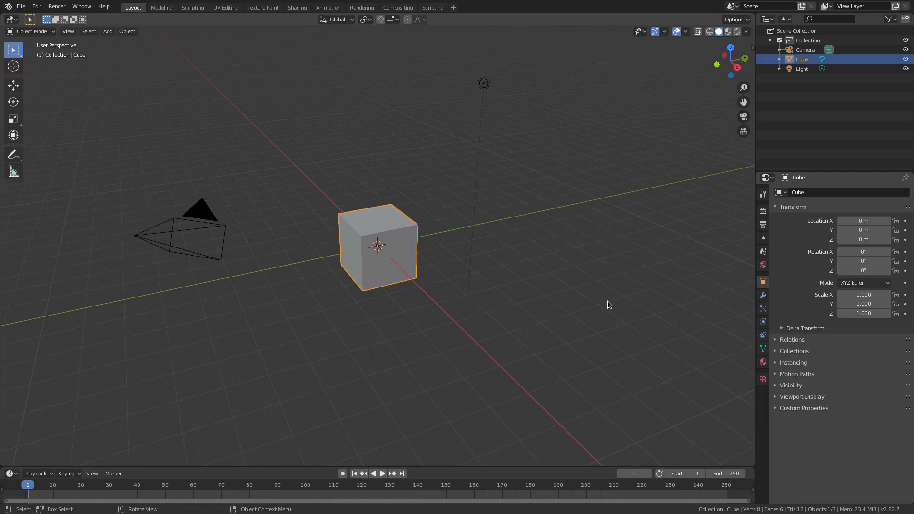
left_click(766, 212)
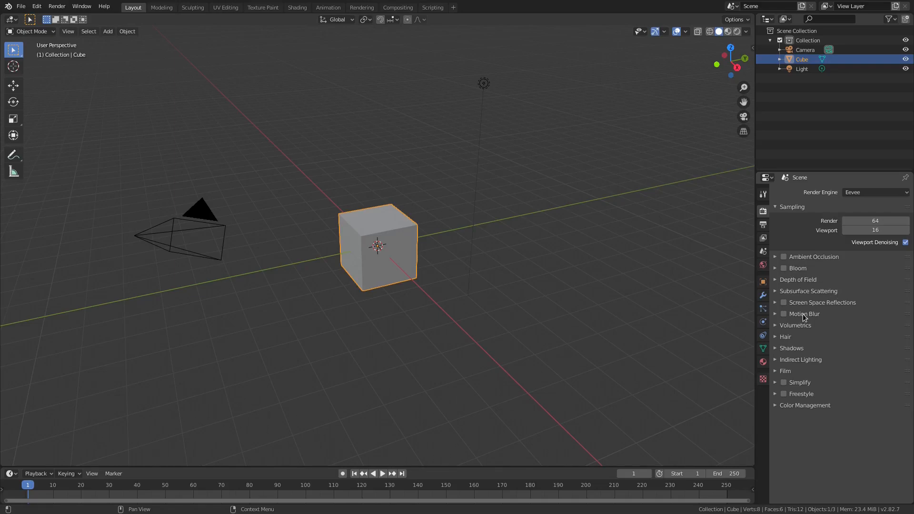
left_click(791, 371)
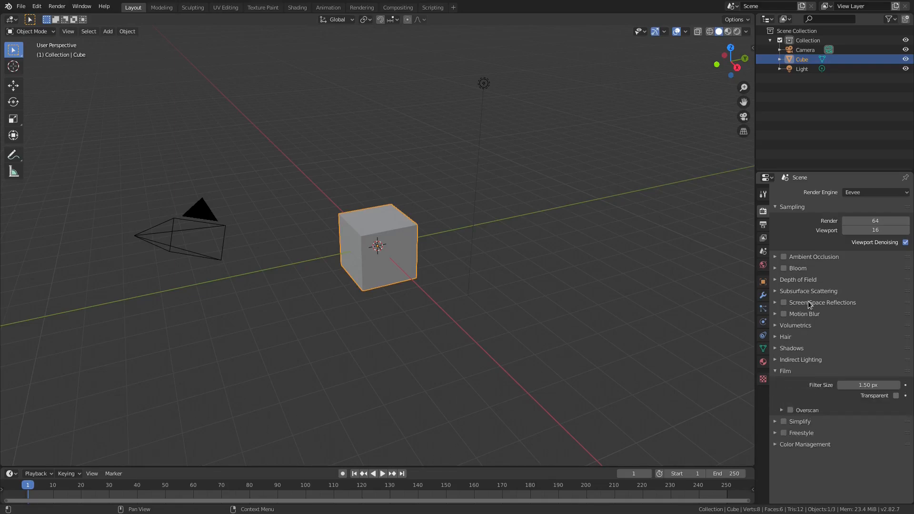
left_click(806, 302)
left_click(787, 279)
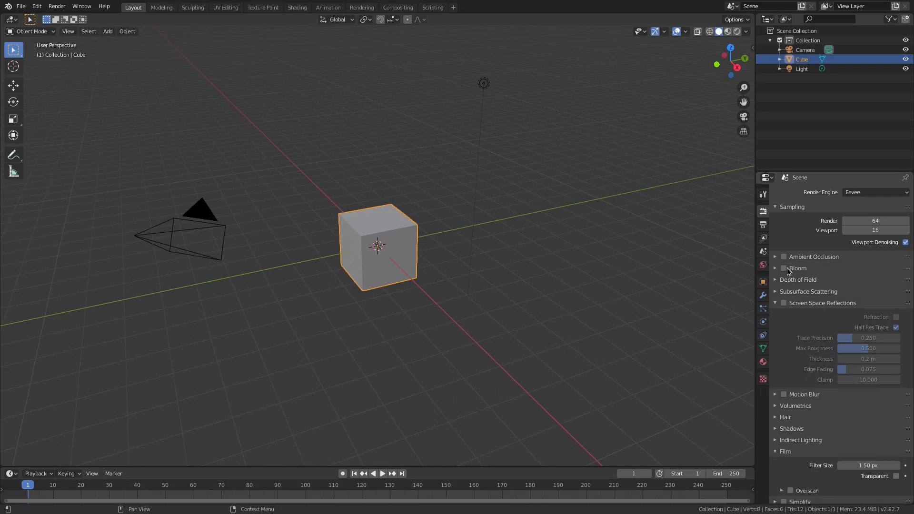
left_click(778, 302)
left_click(779, 371)
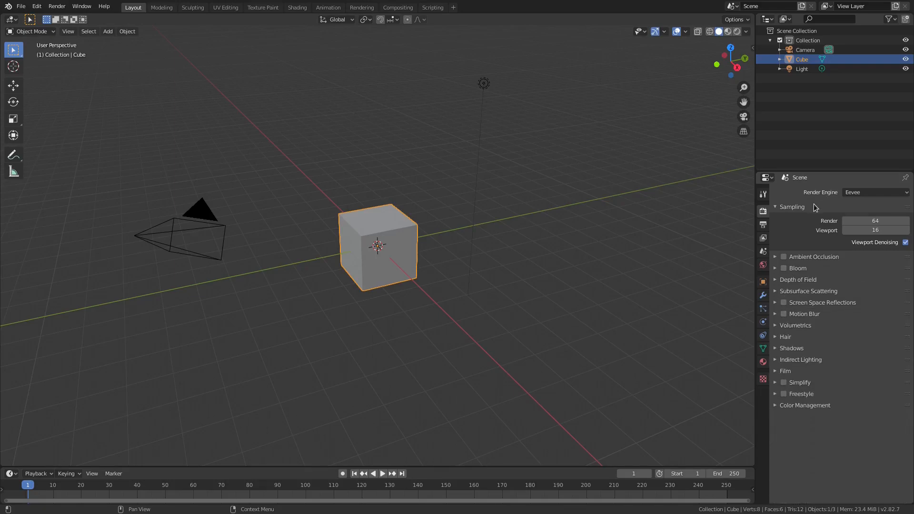
Step: Show Output Properties and frame the cube through the camera within the 1920×1080 render area
left_click(764, 226)
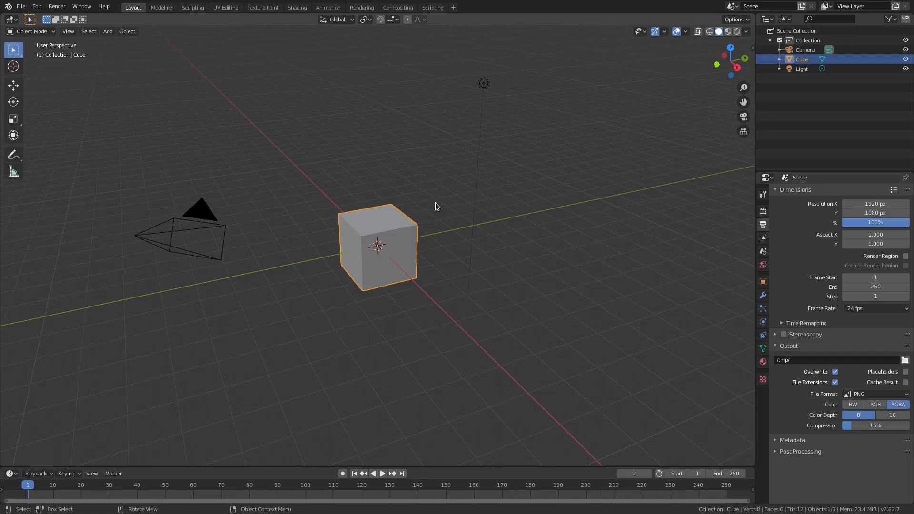
key("KP_0")
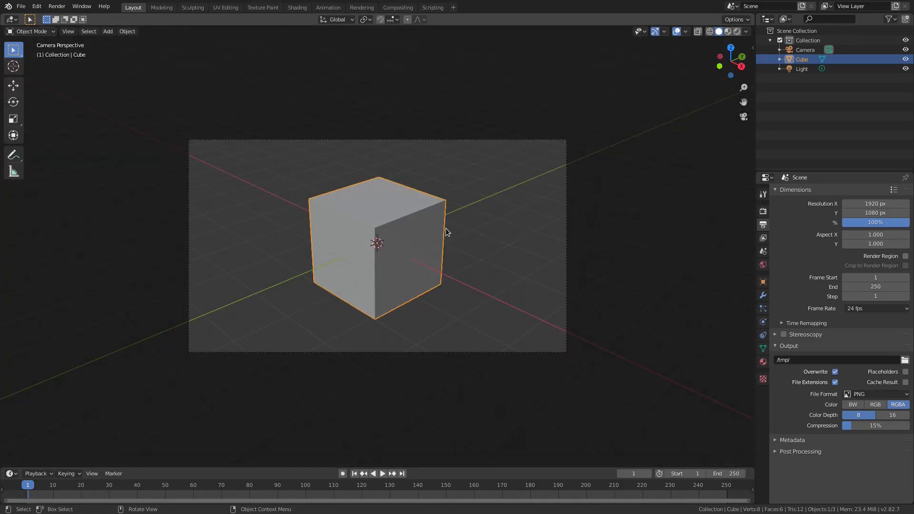
scroll(447, 229, "up", 2)
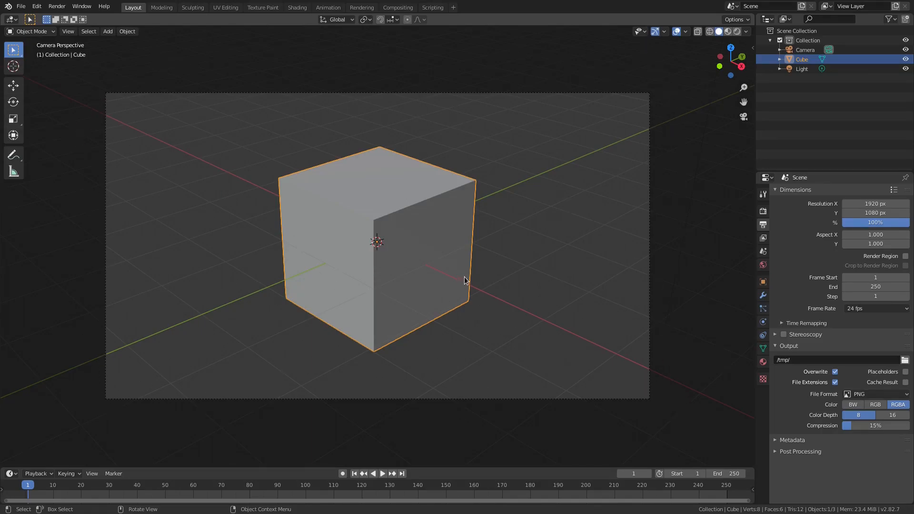
scroll(596, 270, "down", 1)
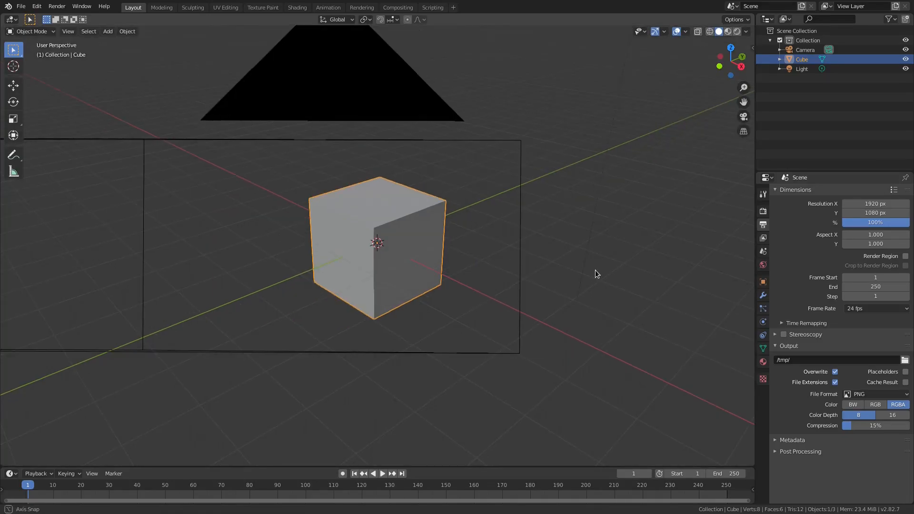
key("KP_0")
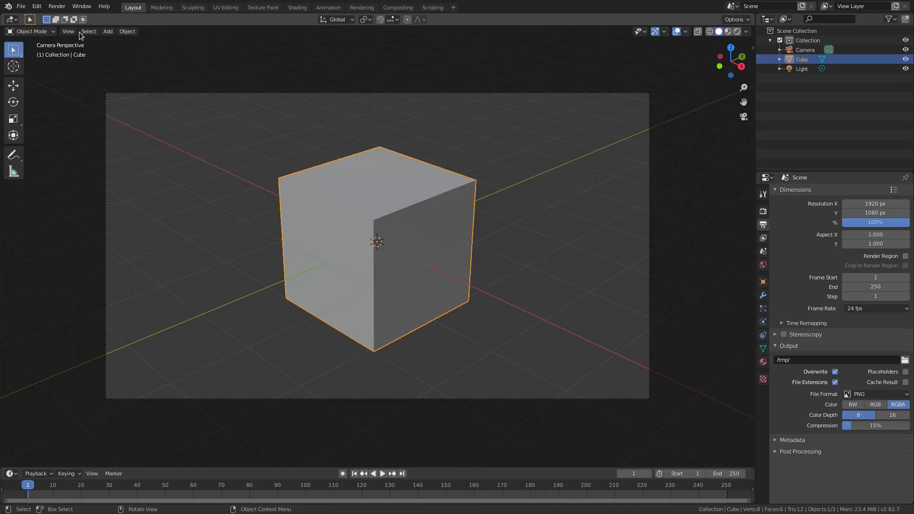
left_click(57, 7)
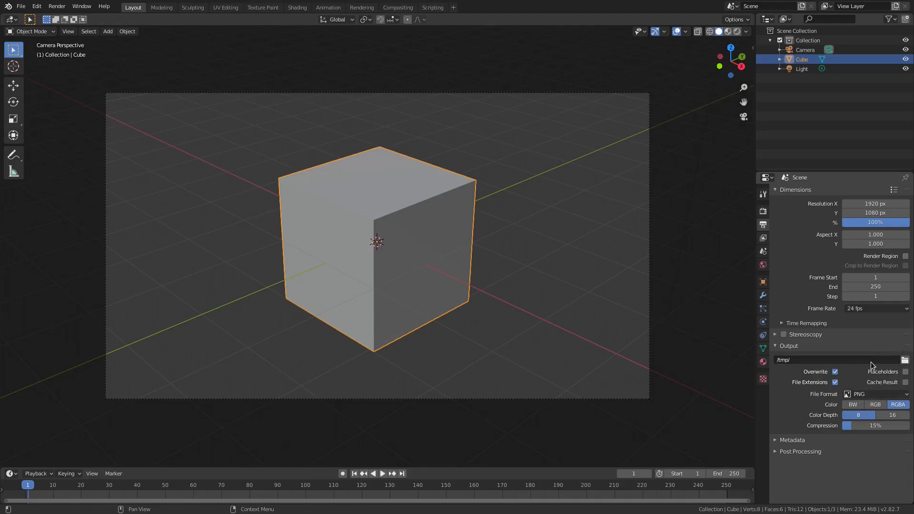
Step: Correct the output path so renders save to home/Kai/Documents
left_click(851, 359)
type("hom")
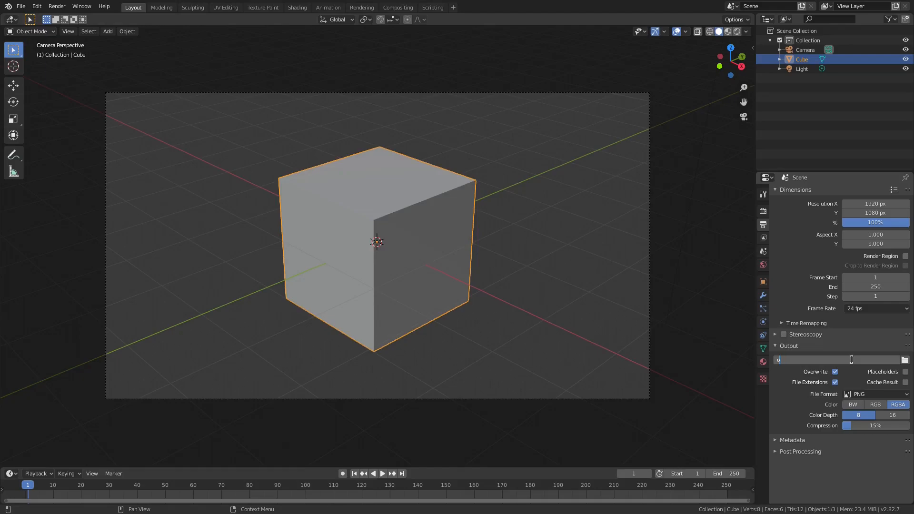
type("Kai/")
type("Doc")
type("uments")
key("ctrl+a")
key("Left")
key("Left")
key("Left")
key("BackSpace")
type("e")
key("Return")
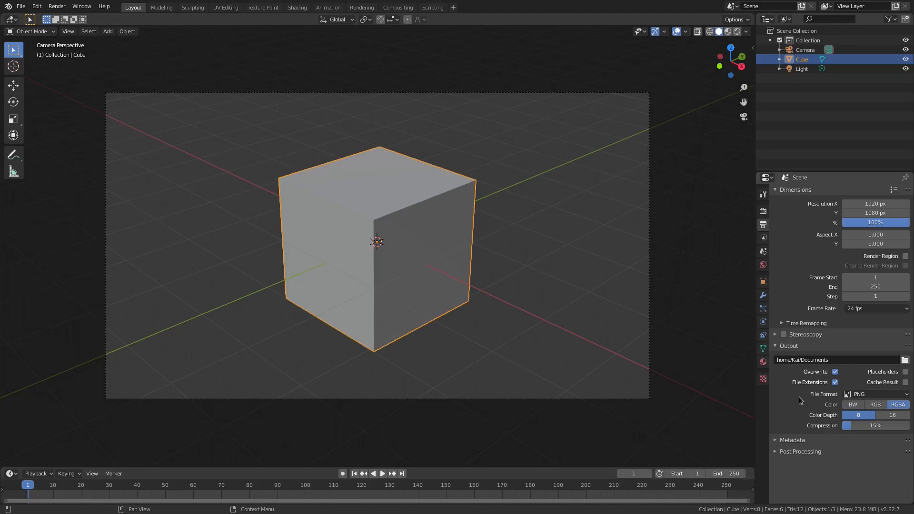
Step: Set the output file format to FFmpeg video
left_click(864, 394)
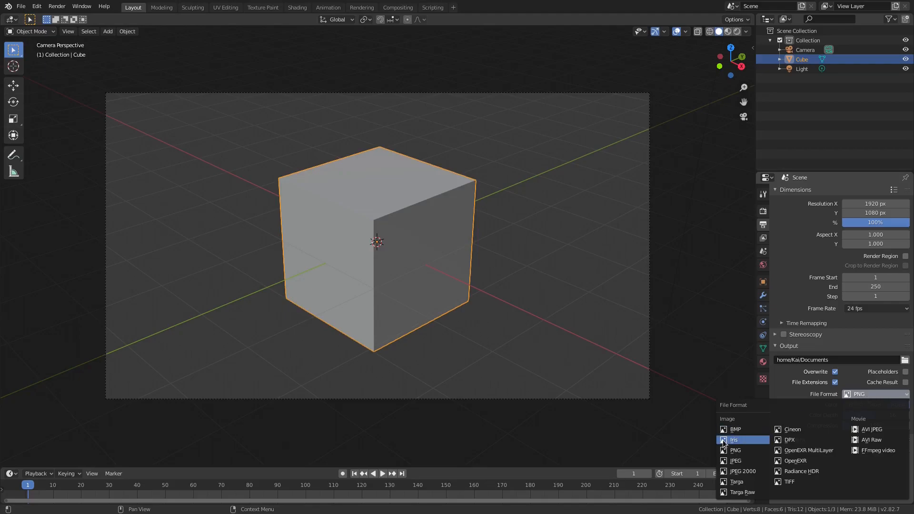
left_click(791, 392)
left_click(870, 394)
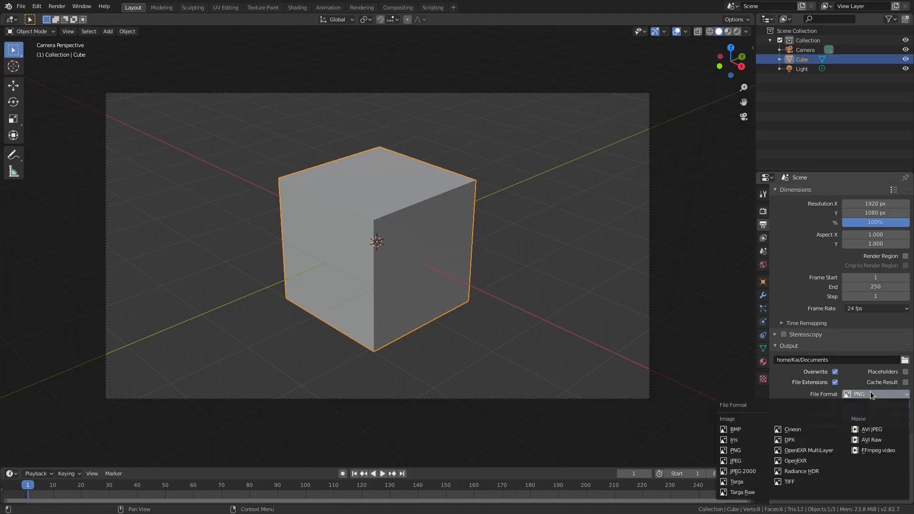
left_click(871, 451)
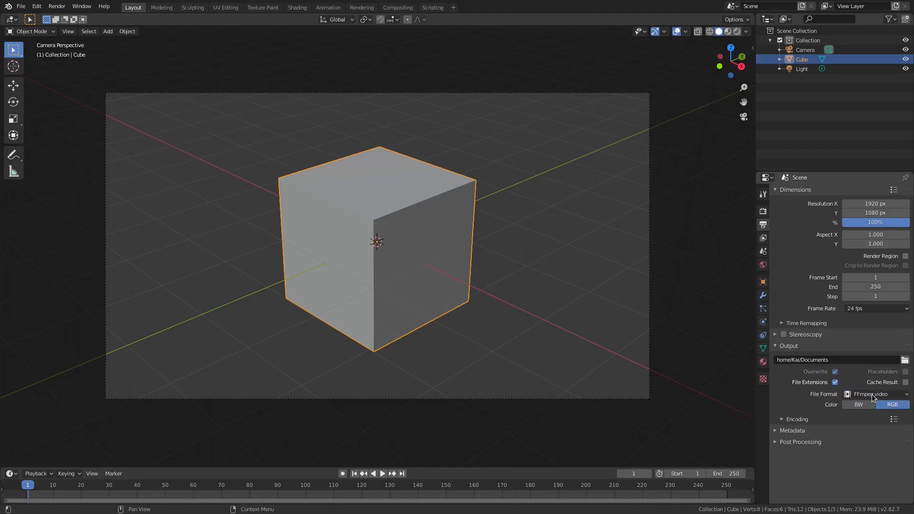
Step: In Encoding, set the container to MPEG-4, then change it to QuickTime
left_click(785, 421)
scroll(783, 422, "down", 2)
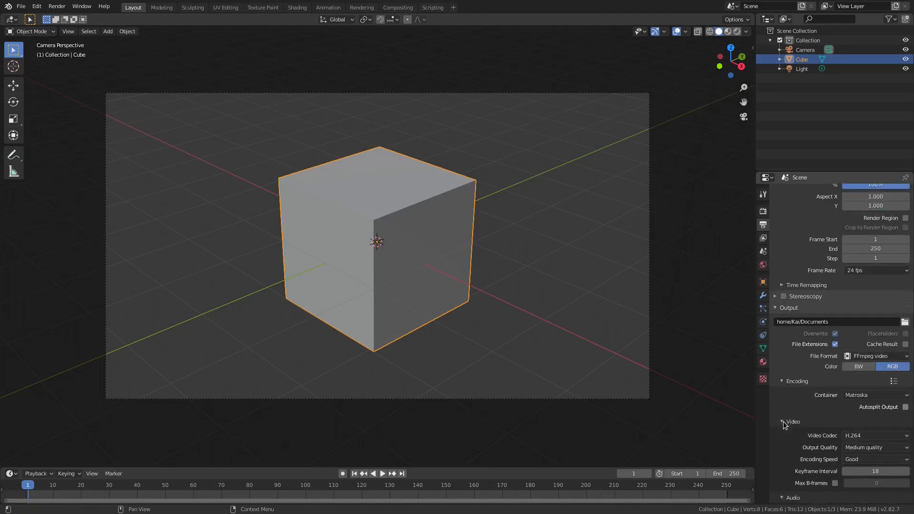
left_click(875, 375)
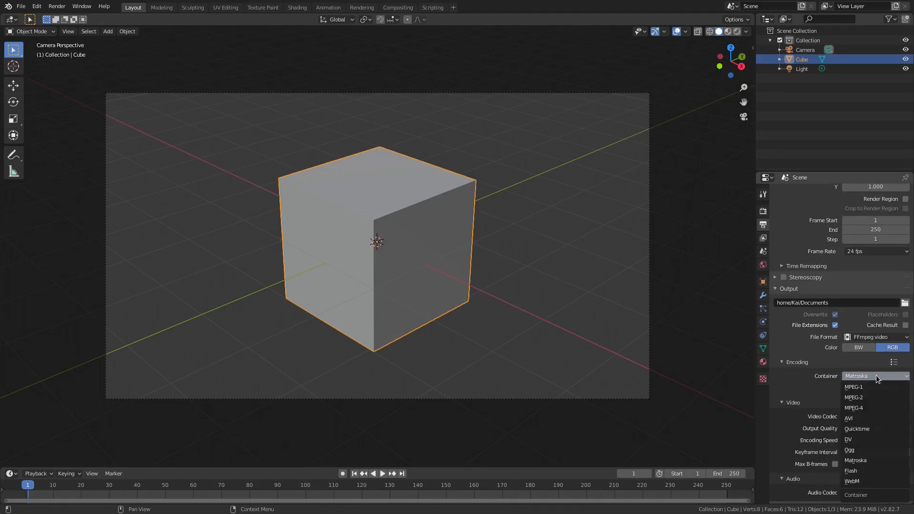
left_click(874, 407)
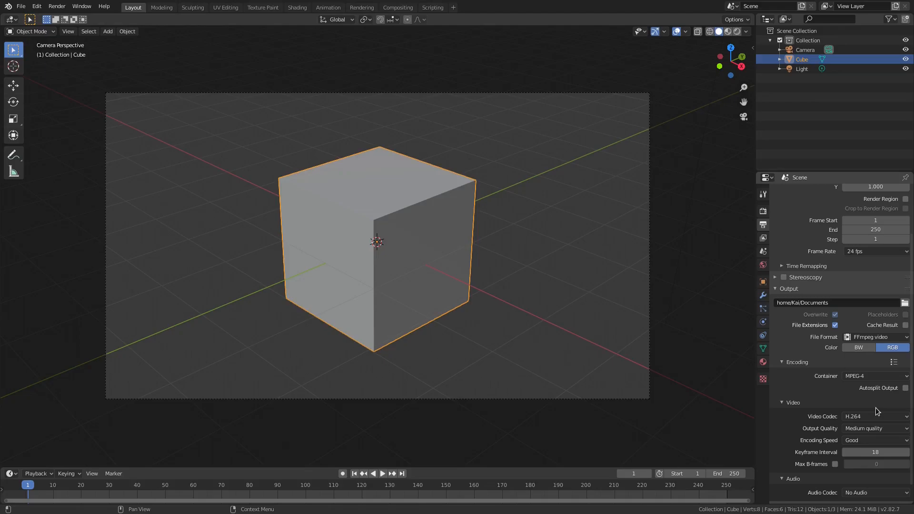
left_click(861, 376)
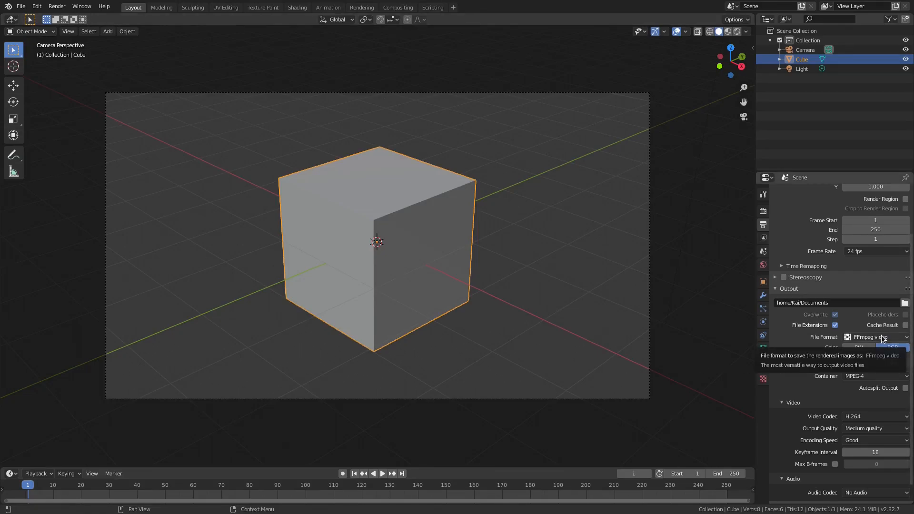
left_click(868, 375)
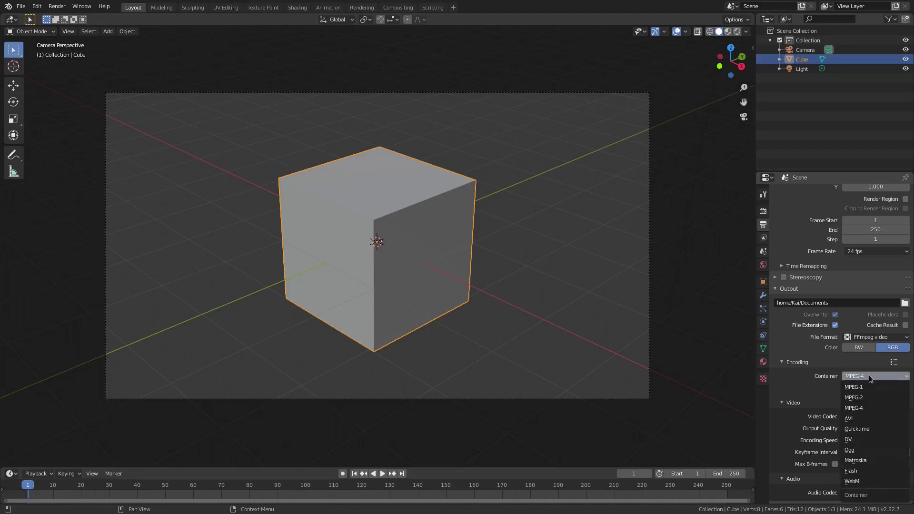
left_click(861, 428)
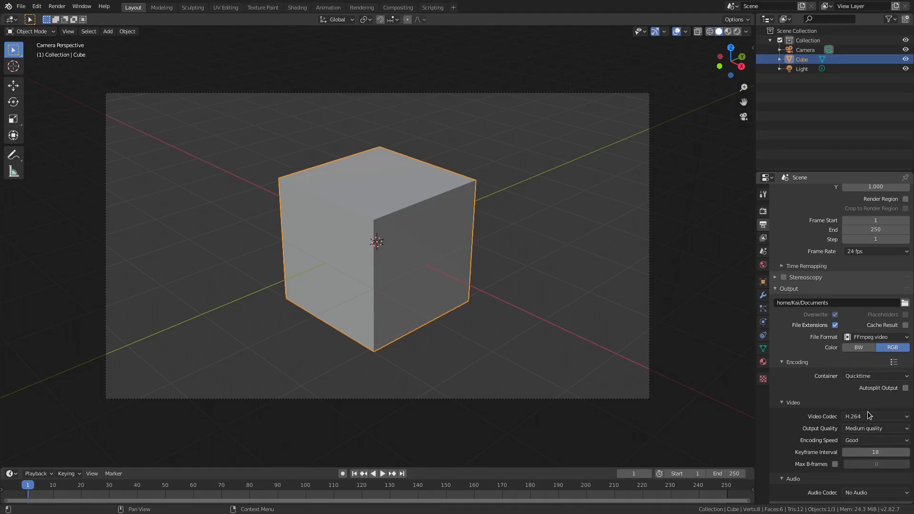
scroll(863, 406, "down", 1)
Step: Choose FFmpeg video codec #1 and make the output colour RGBA
left_click(872, 400)
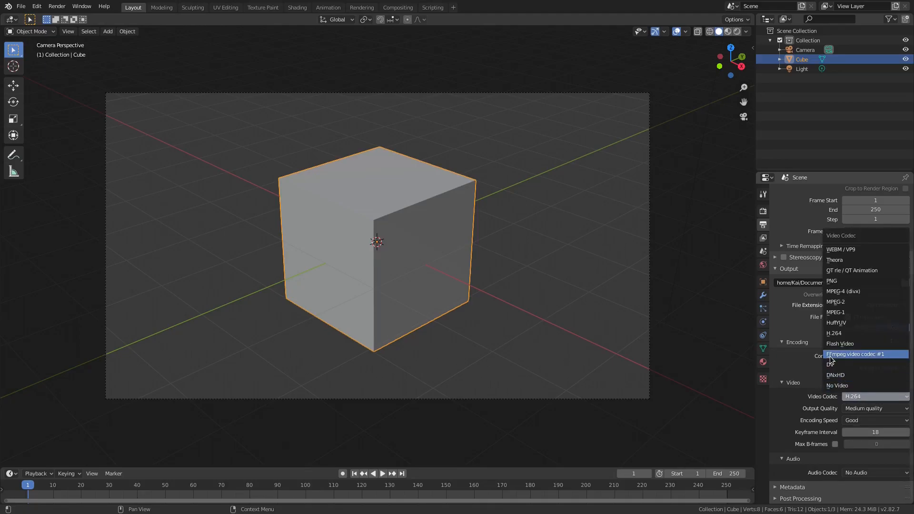
left_click(866, 353)
left_click(875, 393)
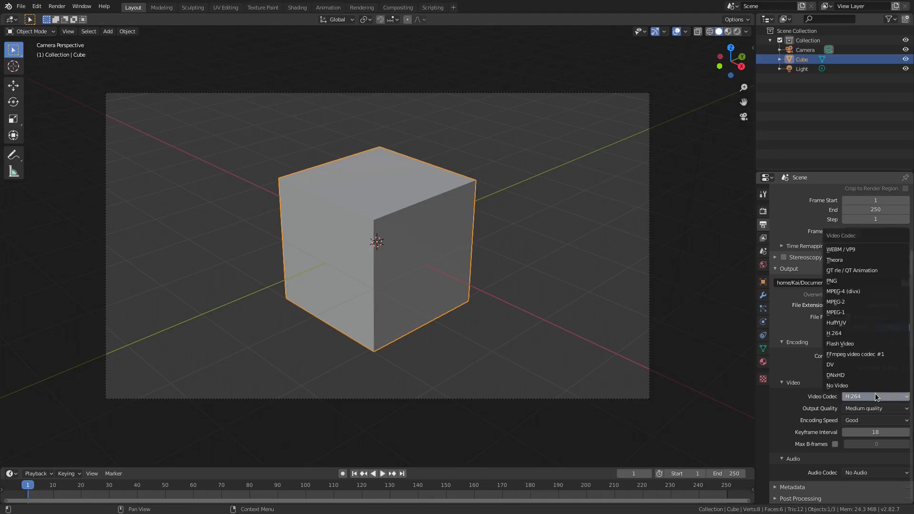
left_click(855, 354)
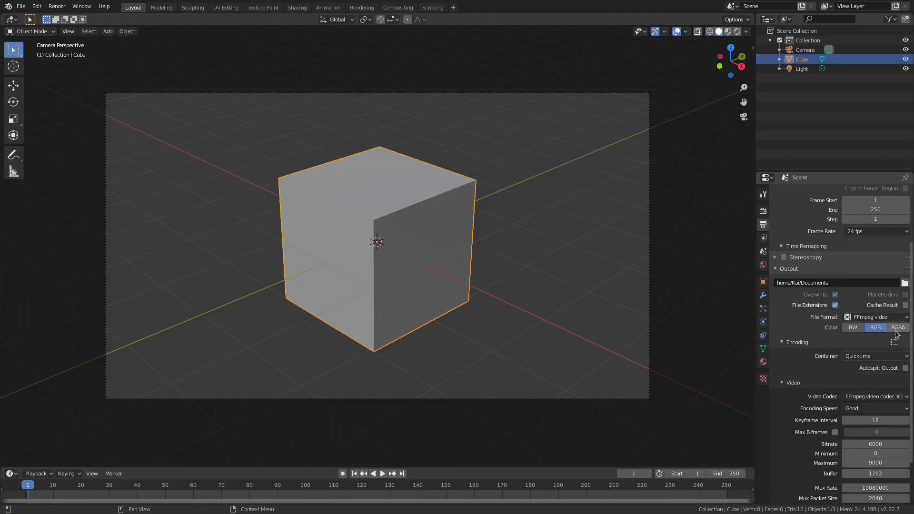
mouse_move(899, 335)
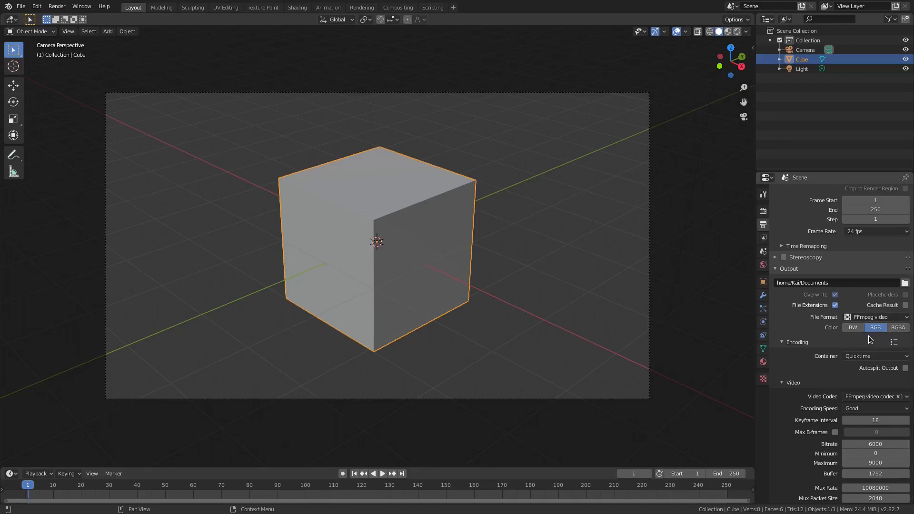
left_click(897, 328)
Step: Enable Transparent under Film in Render Properties and preview with Rendered viewport shading
left_click(764, 208)
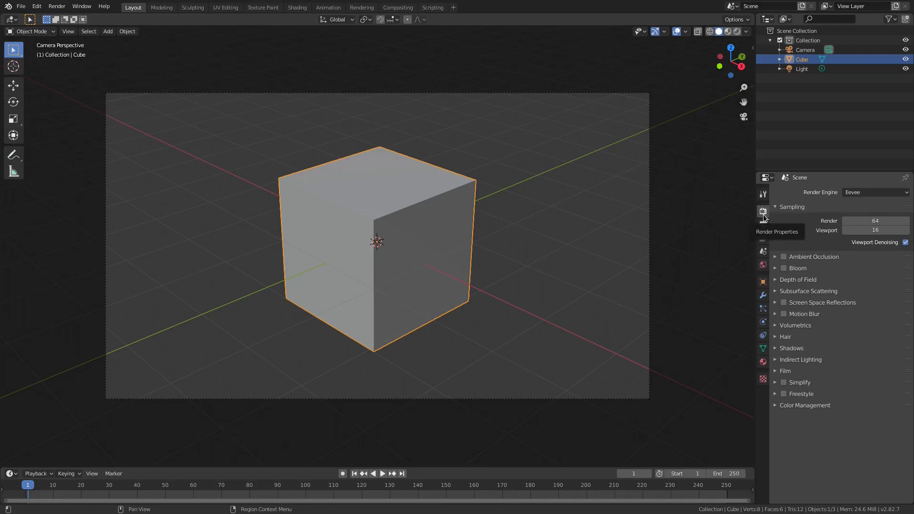
left_click(776, 371)
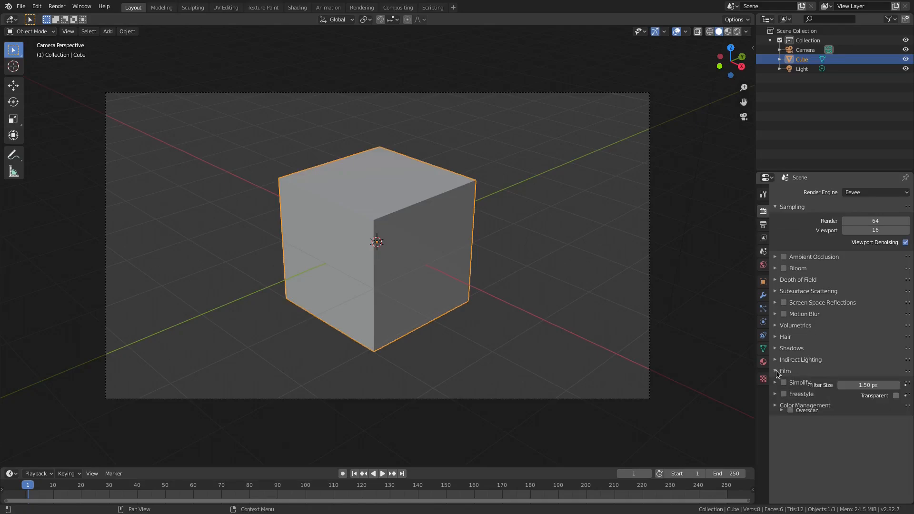
left_click(895, 396)
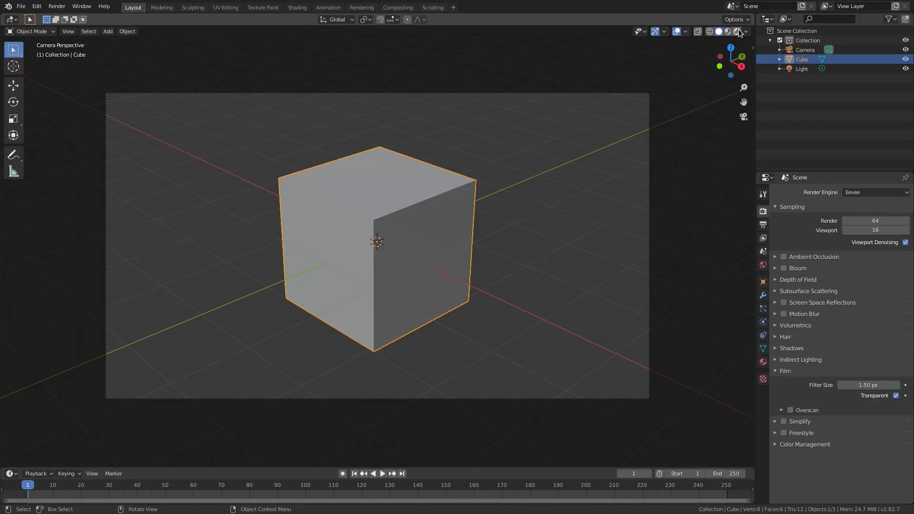
left_click(740, 31)
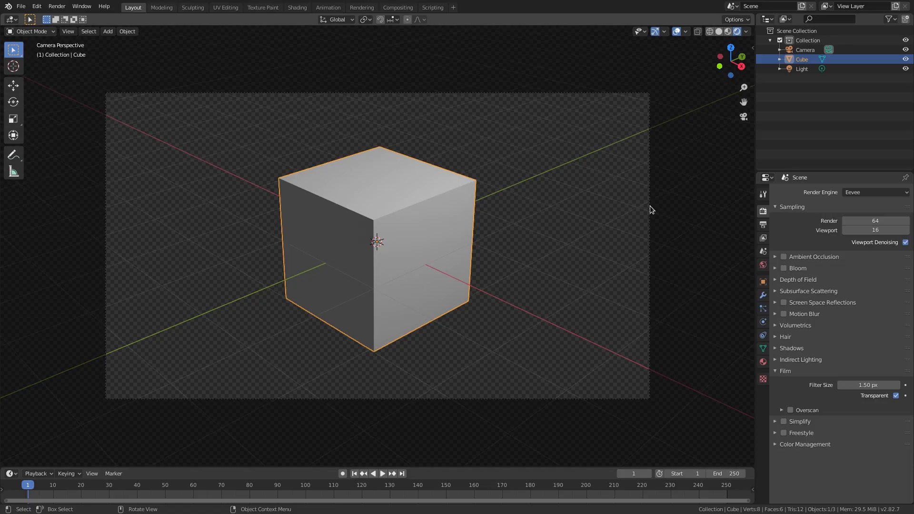
Step: Return to Output Properties with Solid viewport shading and collapse the Video panel
left_click(762, 224)
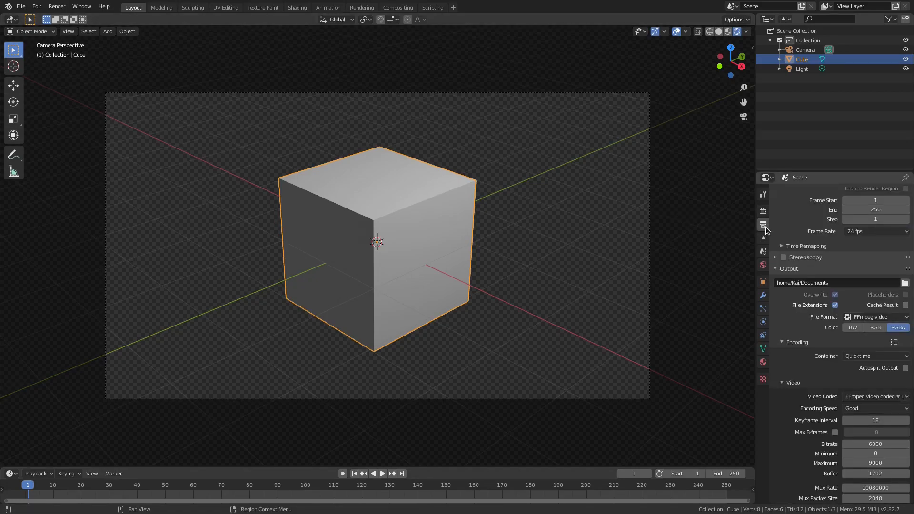
left_click(718, 31)
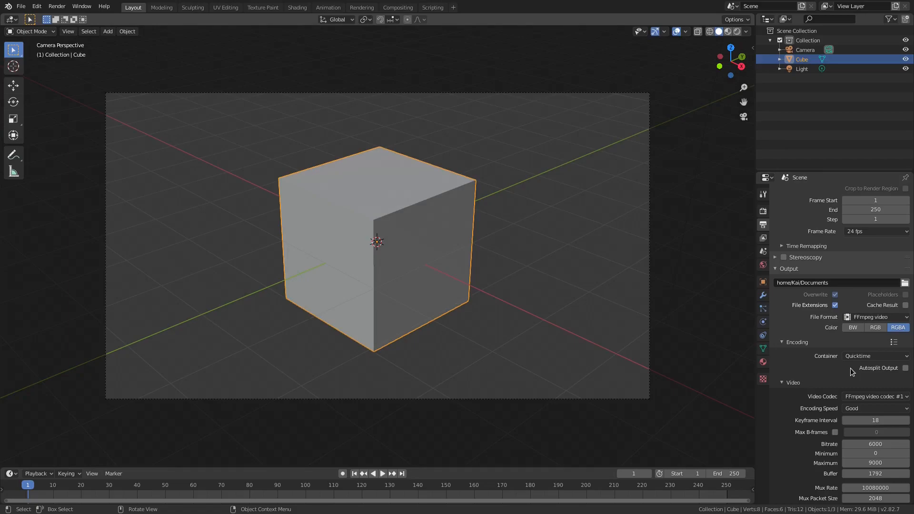
scroll(850, 368, "down", 3)
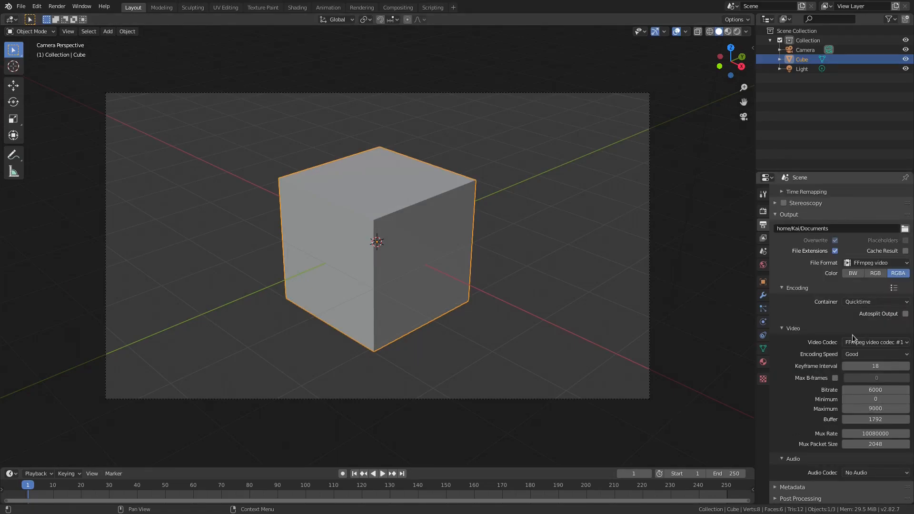
left_click(800, 329)
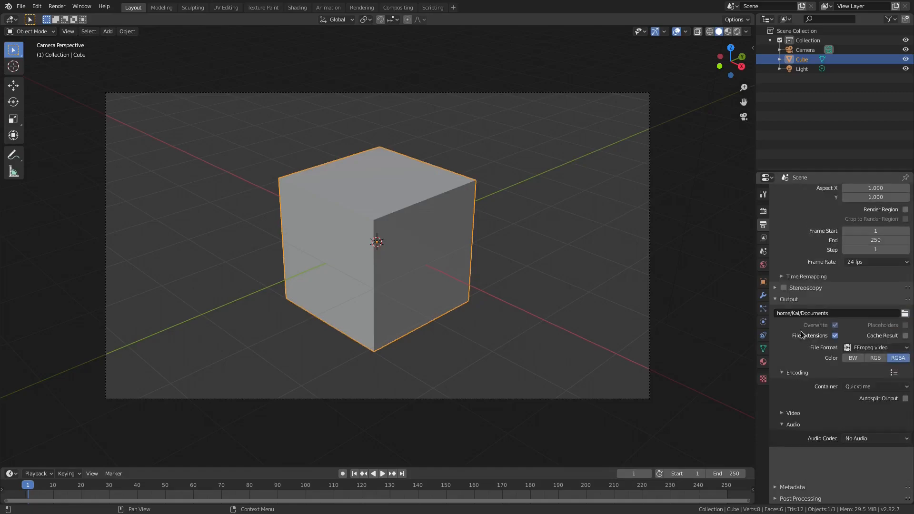
Step: Set the audio codec to MP3 and collapse the Audio panel
left_click(868, 472)
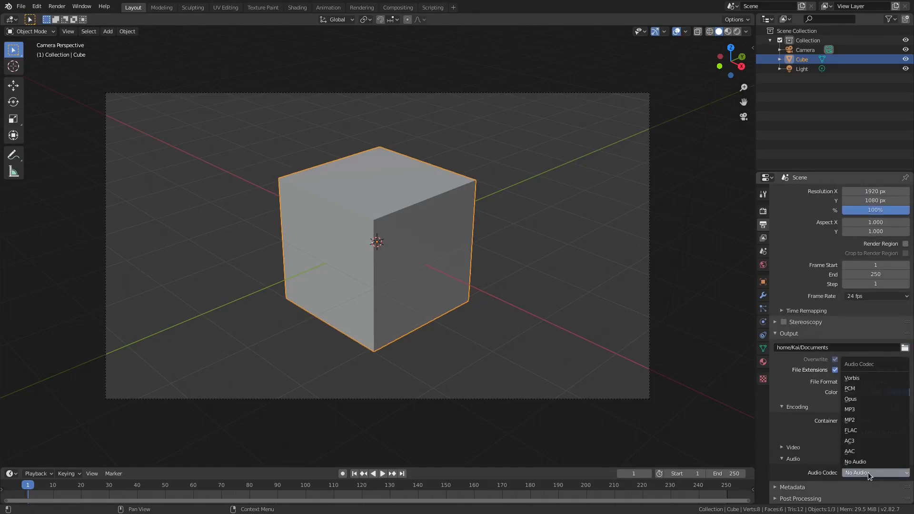
left_click(862, 473)
left_click(862, 474)
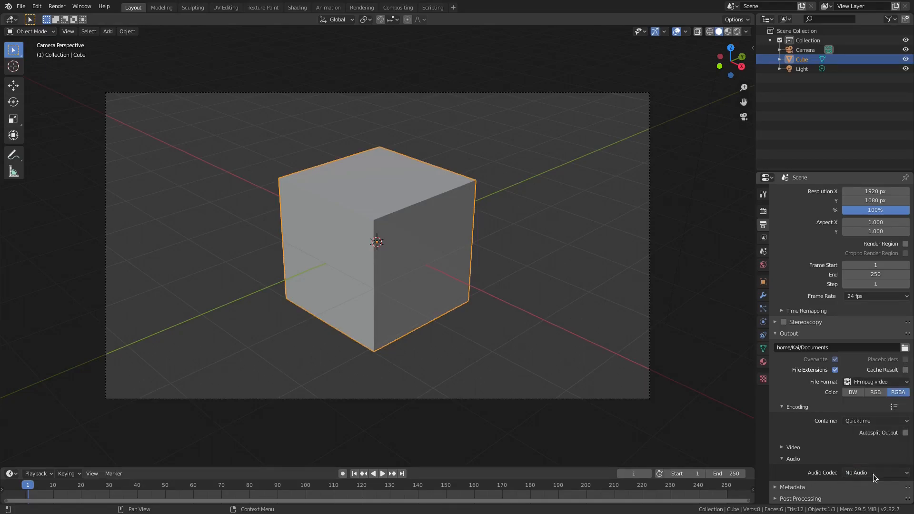
left_click(856, 409)
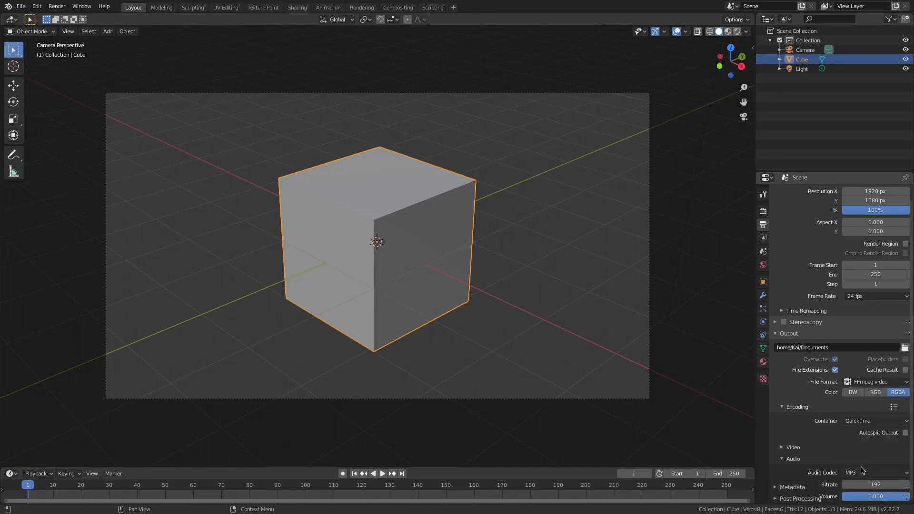
left_click(860, 471)
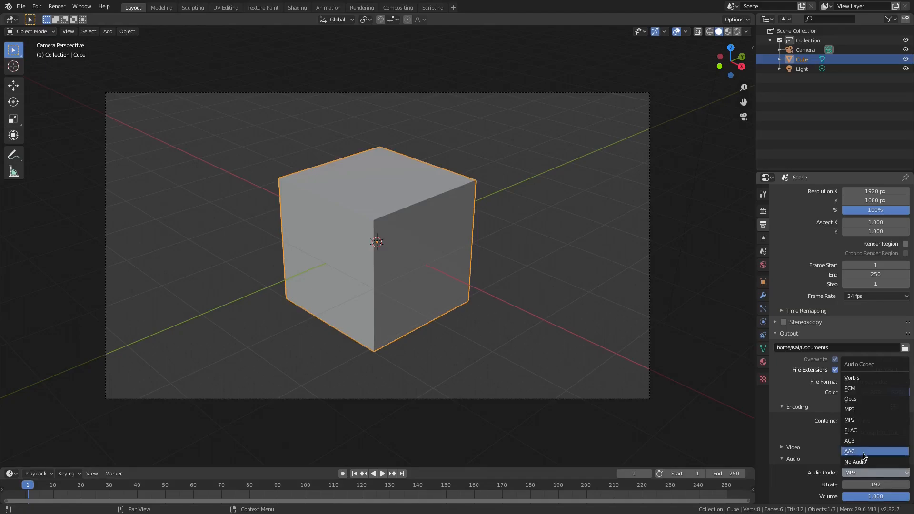
left_click(815, 458)
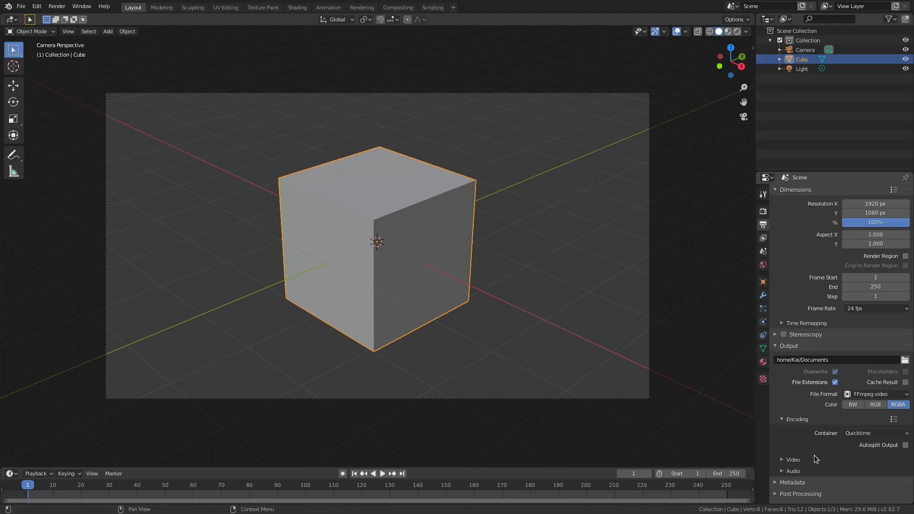
Step: Turn on Render Region under Dimensions and bring up the Render menu
left_click(867, 308)
left_click(892, 255)
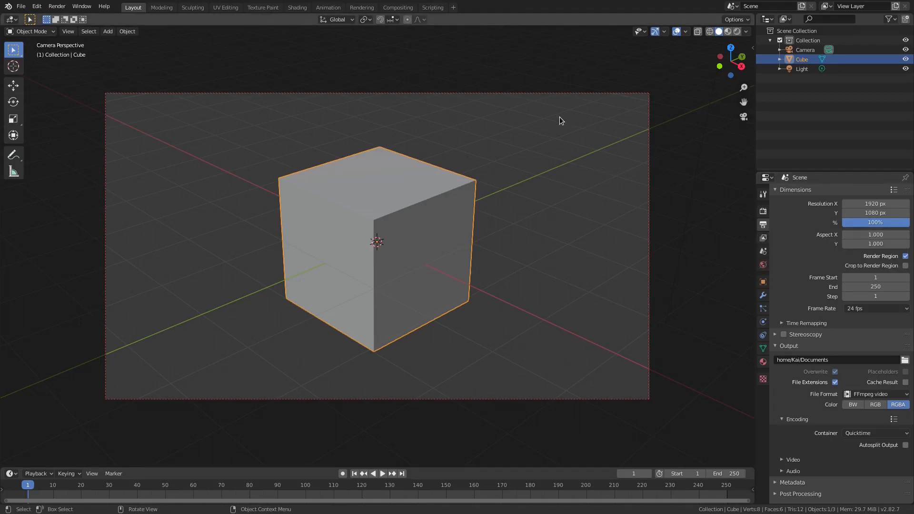
left_click(57, 7)
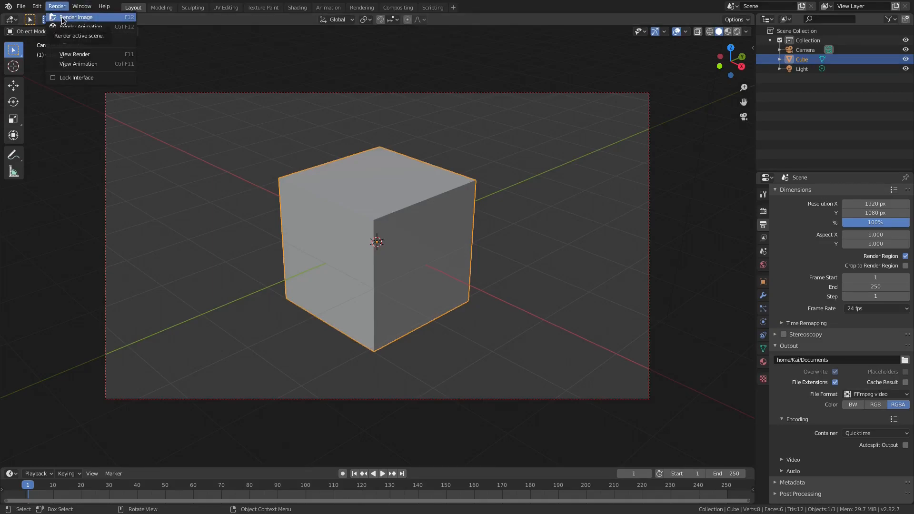
Step: Render the cube as a still image (F12) over a transparent background in the Blender Render window
left_click(62, 18)
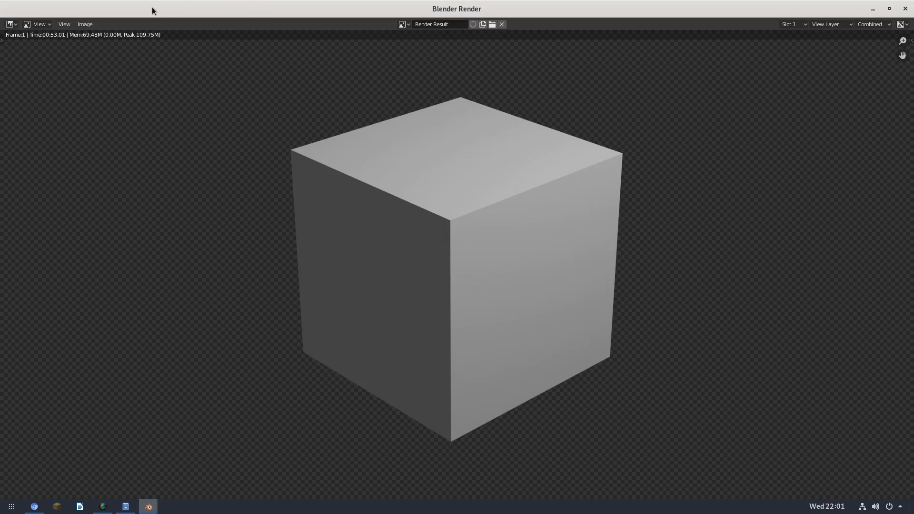
left_click(88, 25)
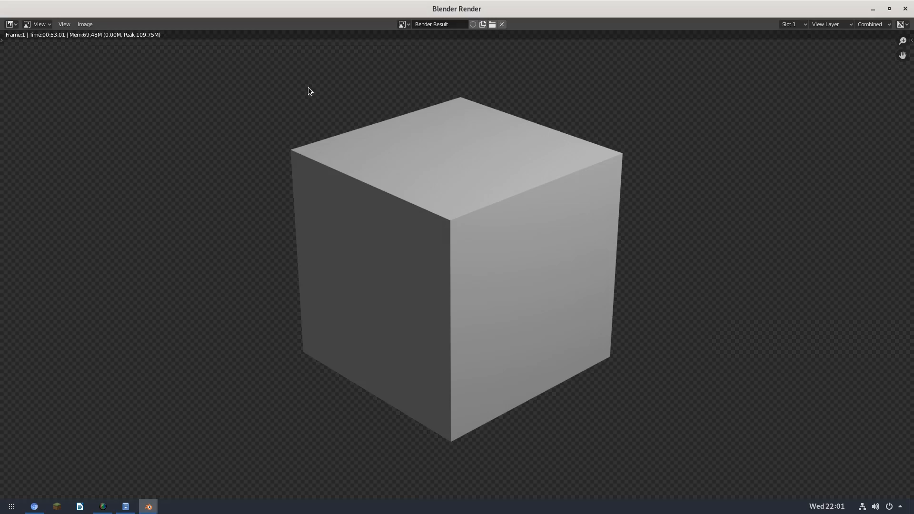
Step: Close the Blender Render window and return to the camera view of the cube
left_click_drag(816, 8, 761, 87)
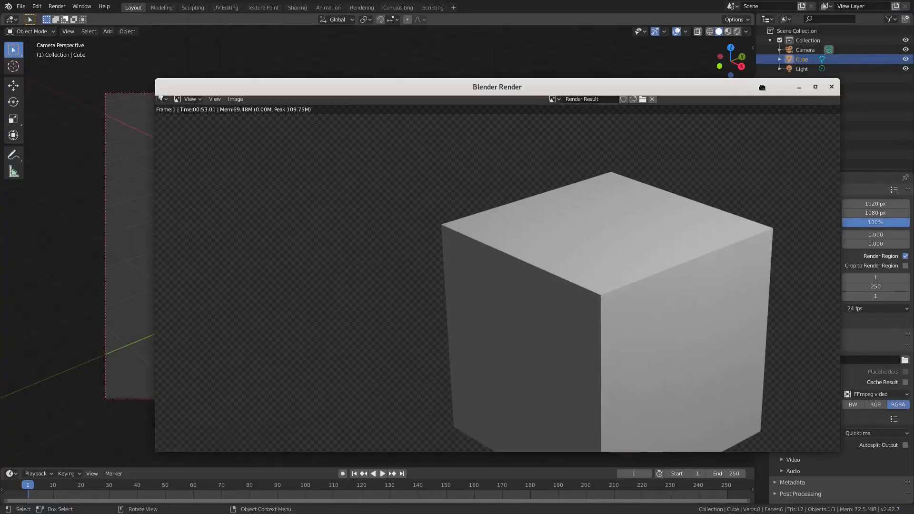
left_click(799, 86)
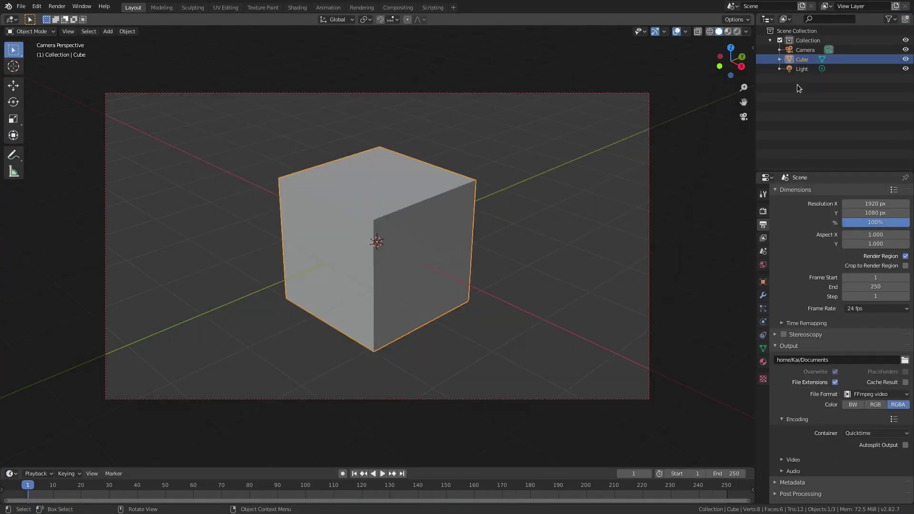
left_click(58, 7)
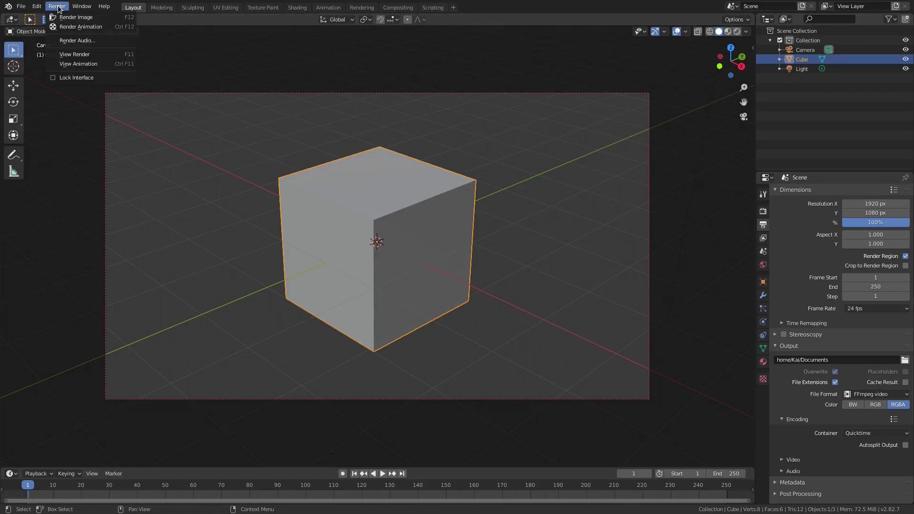
left_click(114, 29)
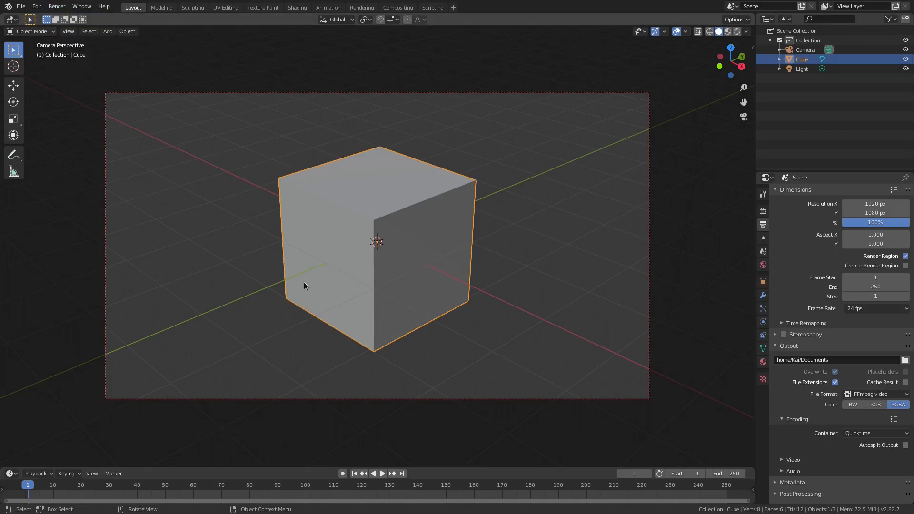